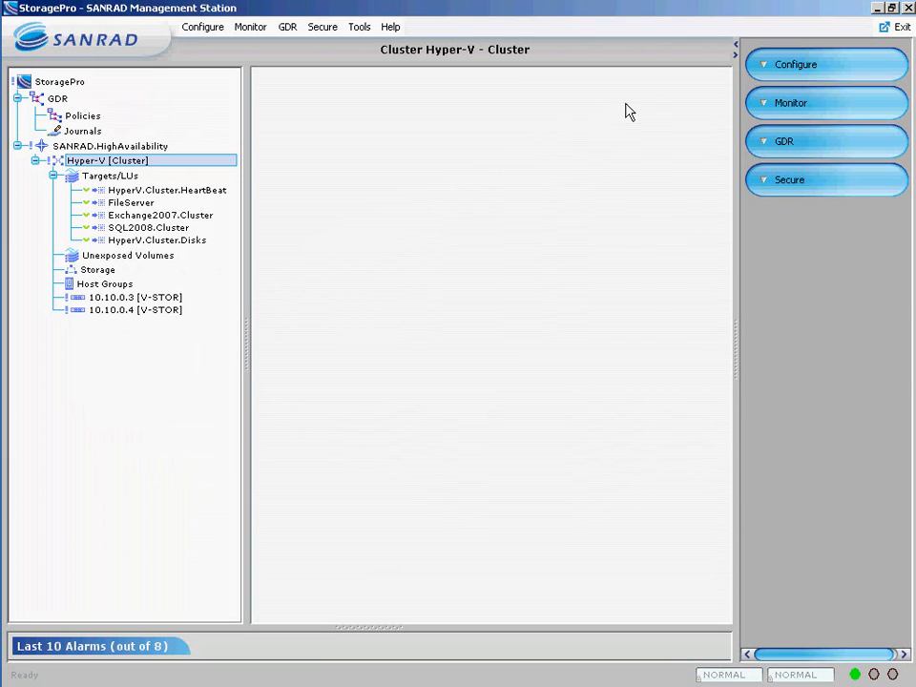
Step: Start creating a volume in the Hyper-V storage resource group with the alias VSTOR_HyperV_Disk1
{"action": "left_click", "coordinate": [763, 67]}
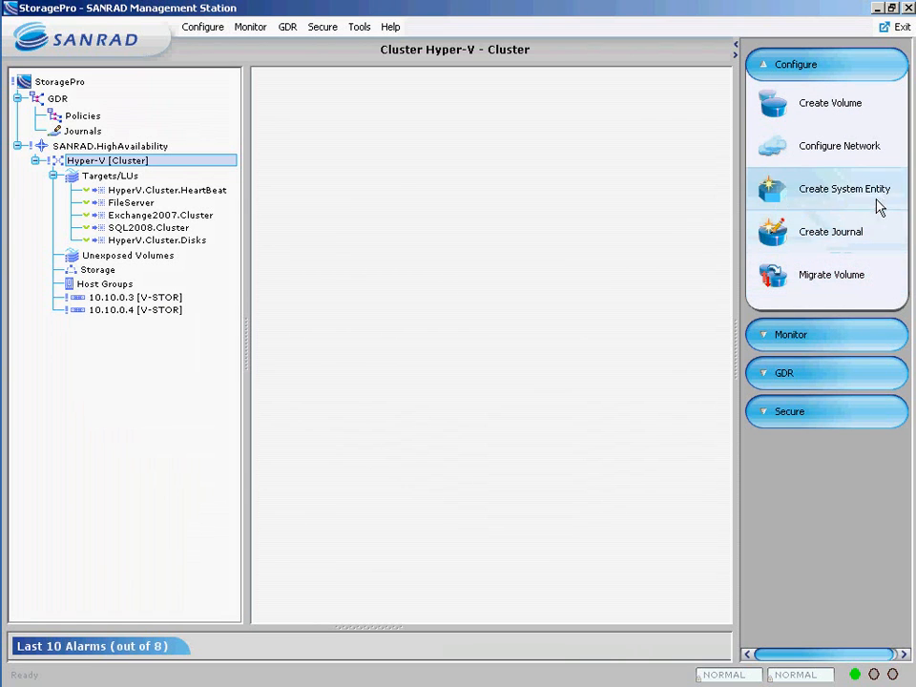
{"action": "left_click", "coordinate": [830, 105]}
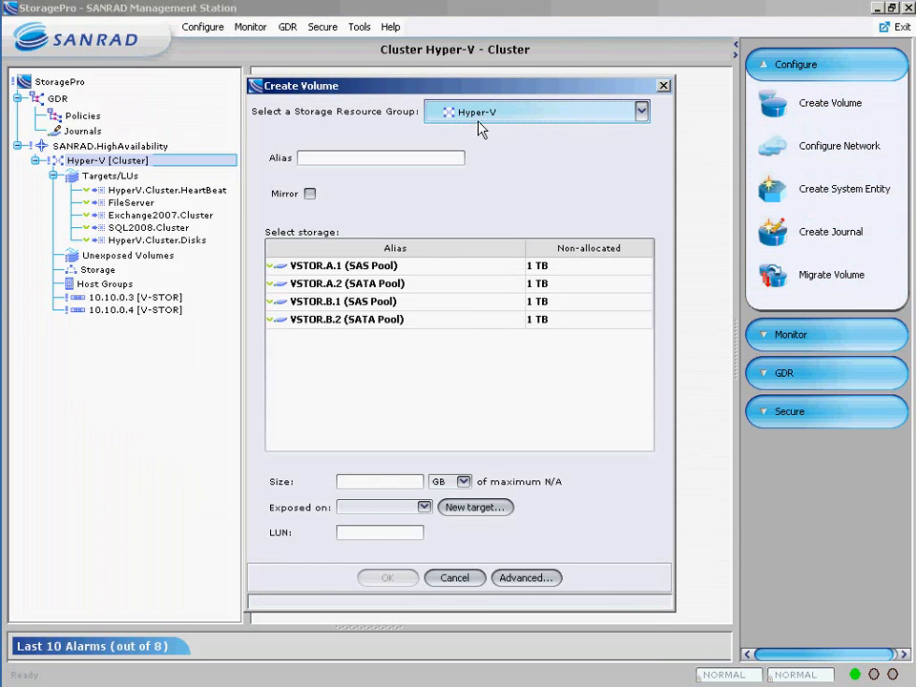
{"action": "left_click", "coordinate": [321, 155]}
{"action": "type", "text": "VSTOR_HyperV_"}
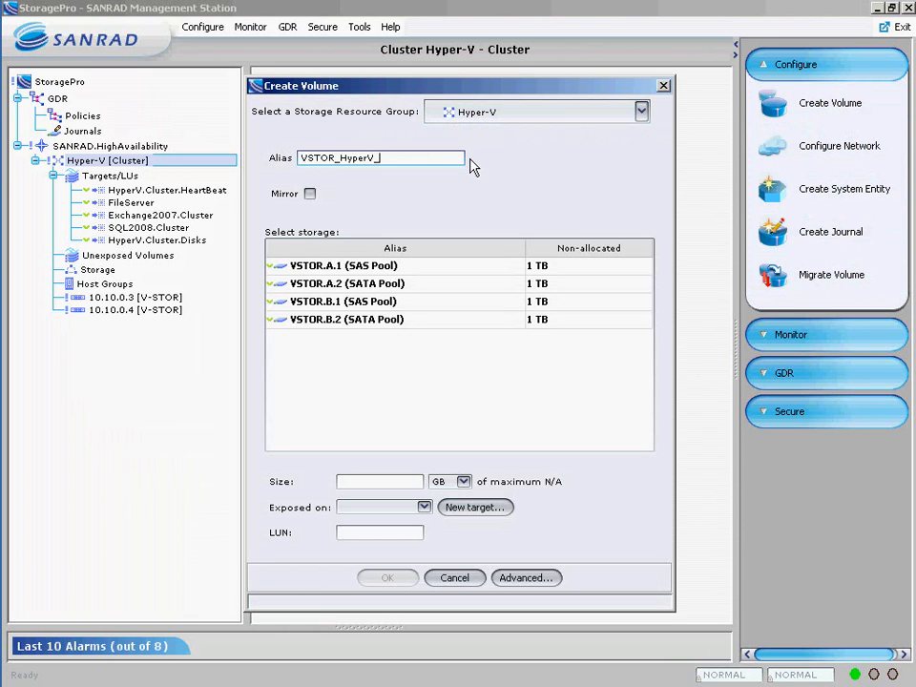
{"action": "type", "text": "Disk1"}
Step: Enable mirroring for the volume, using VSTOR.A.1 (SAS Pool) as storage and VSTOR.B.1 (SAS Pool) as mirror storage
{"action": "left_click", "coordinate": [310, 194]}
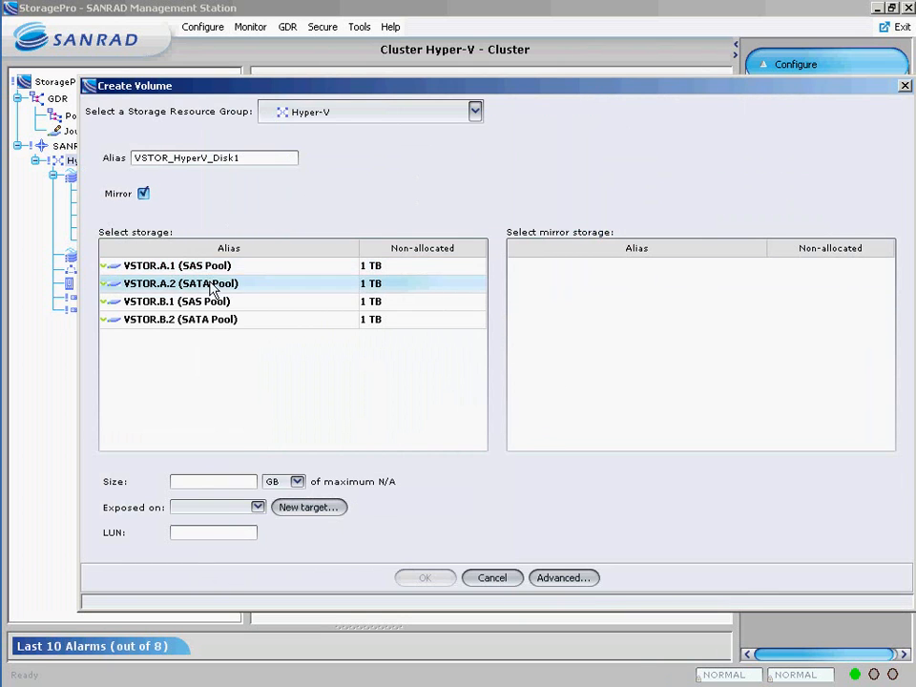
{"action": "left_click", "coordinate": [184, 270]}
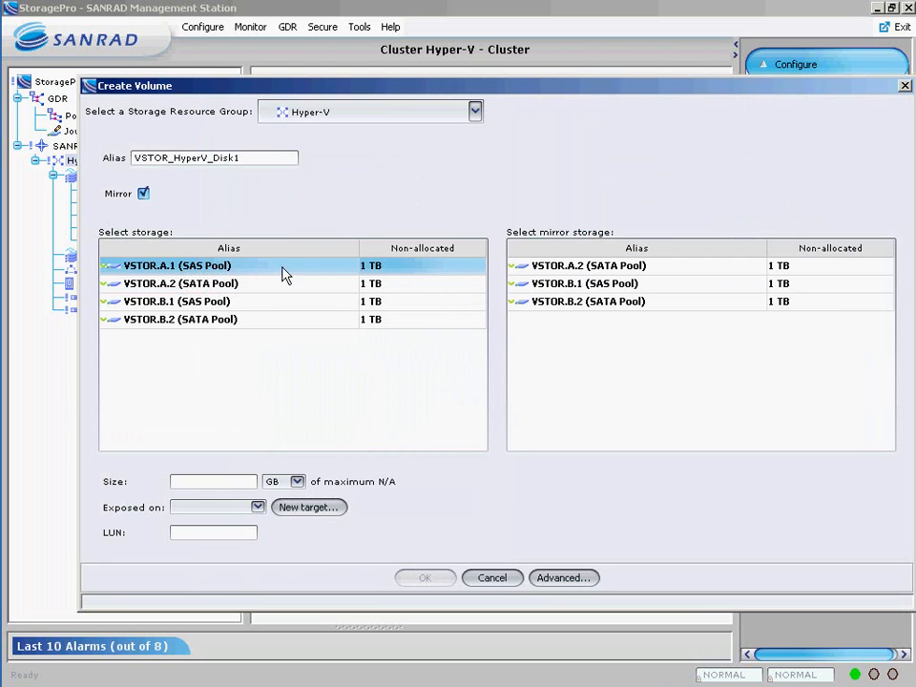
{"action": "left_click", "coordinate": [560, 289]}
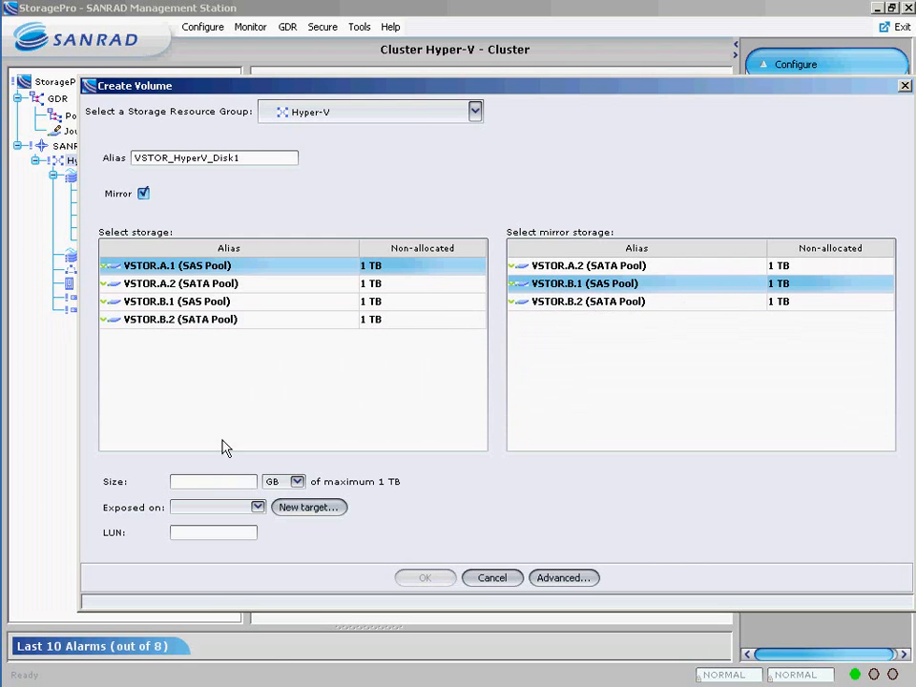
Step: Set the new volume's size to 500 GB
{"action": "left_click", "coordinate": [184, 480]}
{"action": "left_click", "coordinate": [296, 482]}
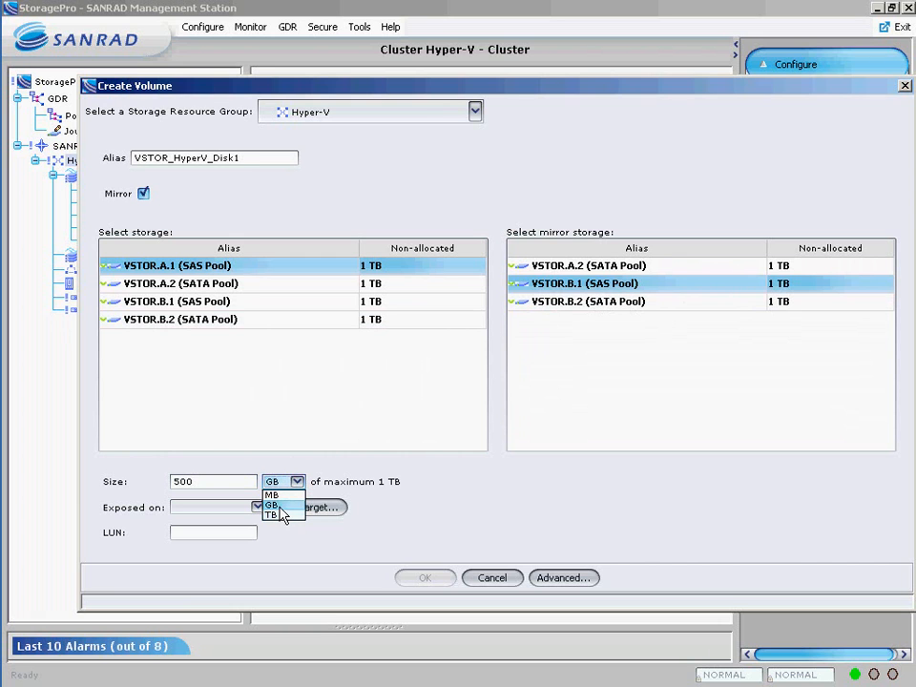
{"action": "left_click", "coordinate": [281, 505]}
Step: Expose the volume on the HyperV.Cluster.Disks target as LUN 1 and create it
{"action": "left_click", "coordinate": [257, 507]}
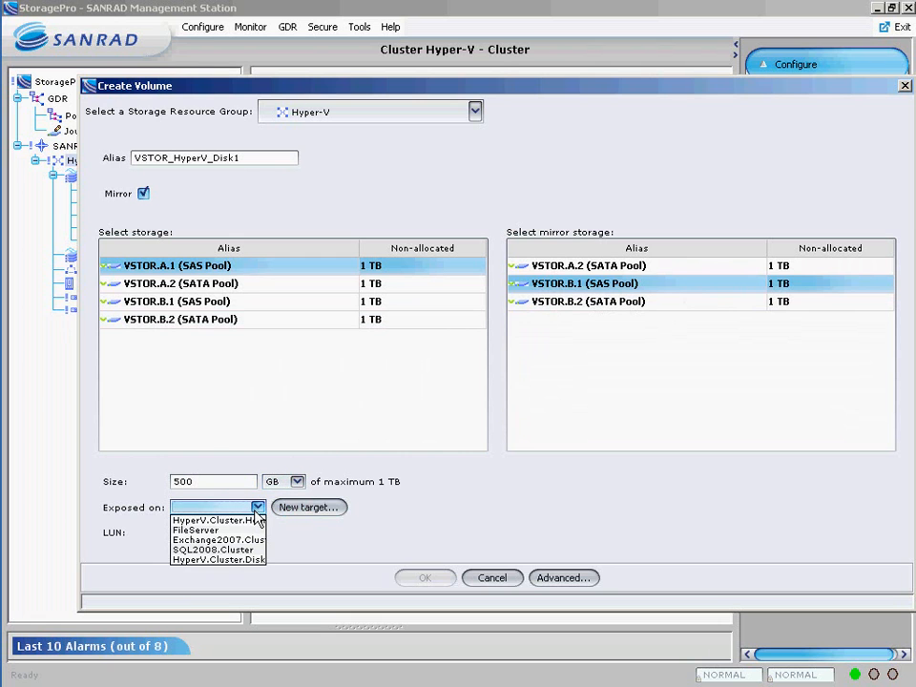
{"action": "left_click", "coordinate": [250, 560]}
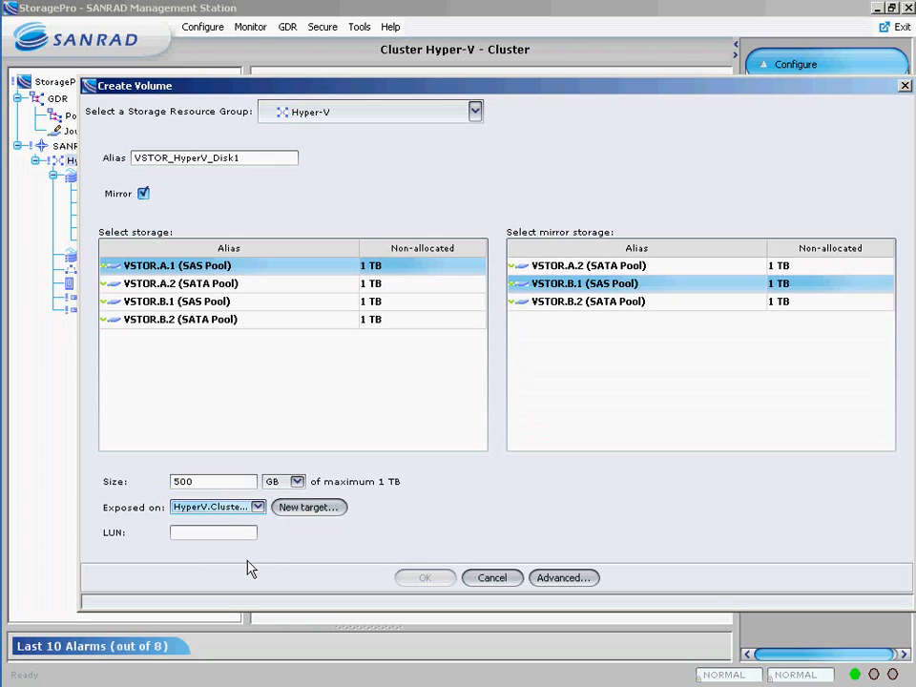
{"action": "key", "text": "Tab"}
{"action": "type", "text": "1"}
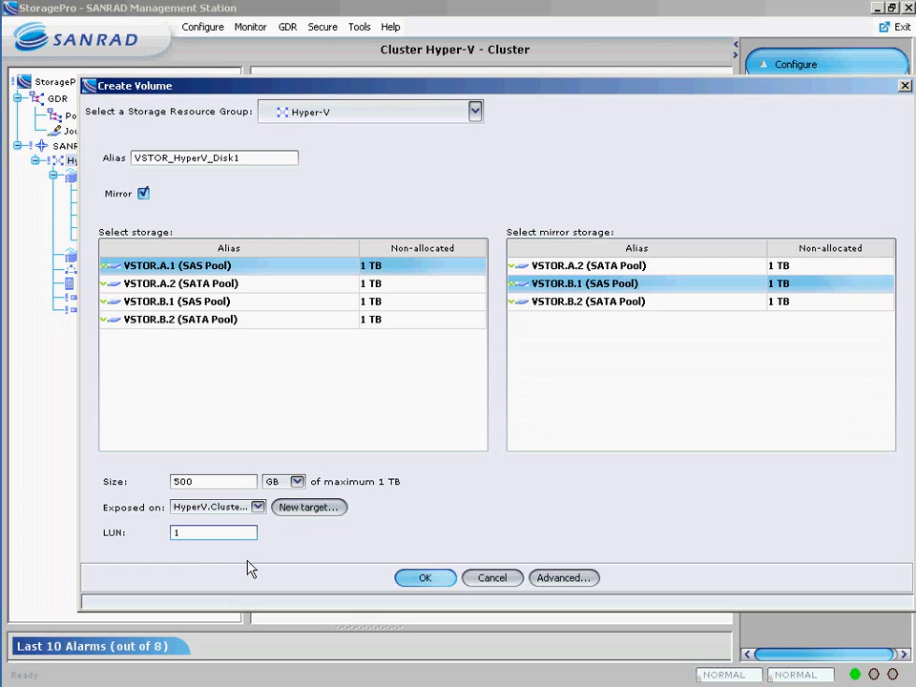
{"action": "left_click", "coordinate": [417, 573]}
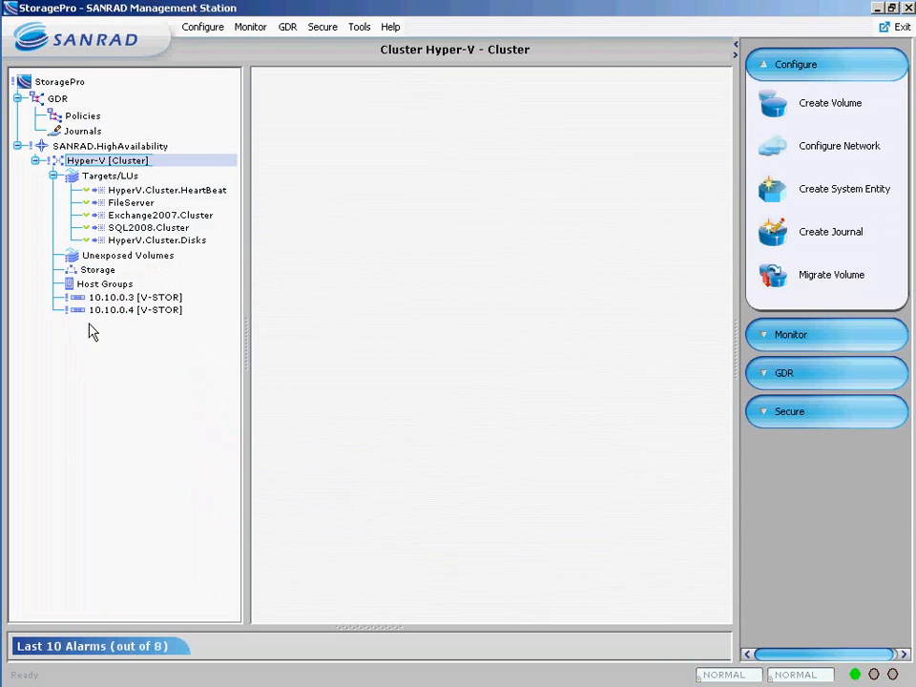
Step: Inspect the logical units of the HyperV.Cluster.Disks target and the new VSTOR_HyperV_Disk1 volume
{"action": "left_click", "coordinate": [134, 245]}
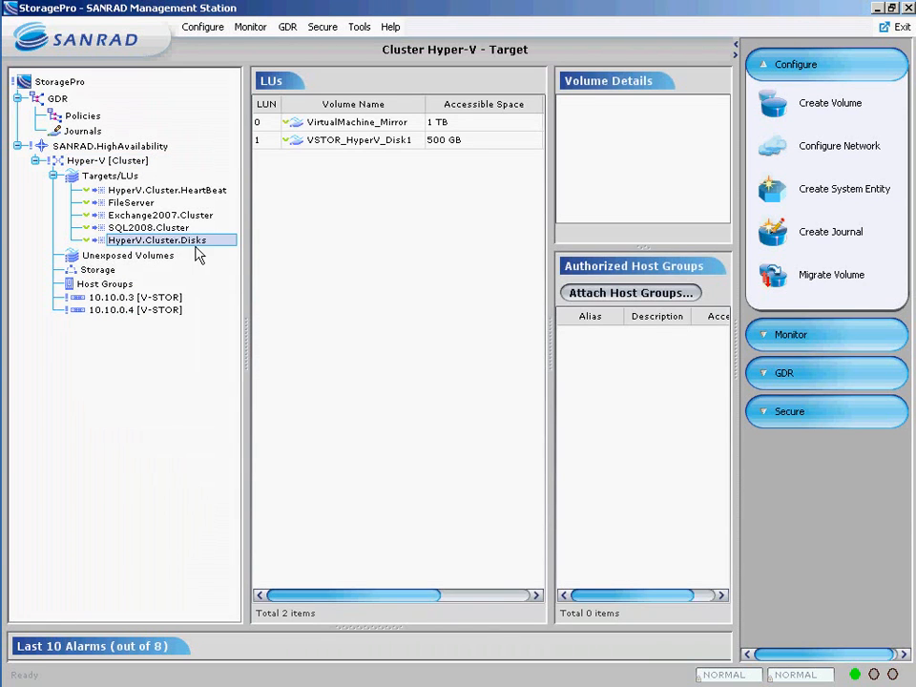
{"action": "left_click", "coordinate": [299, 144]}
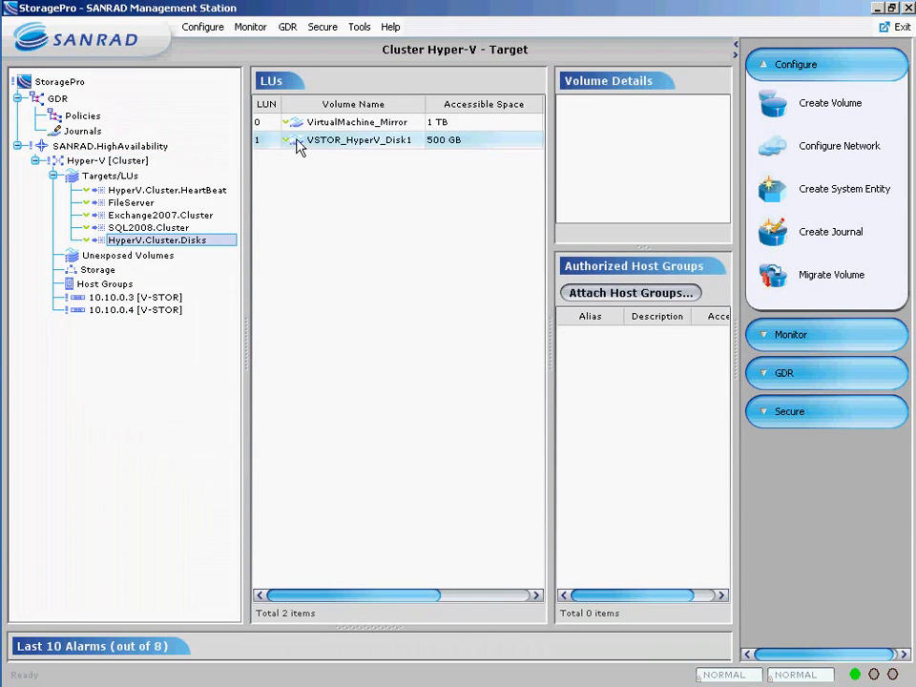
{"action": "left_click", "coordinate": [372, 150]}
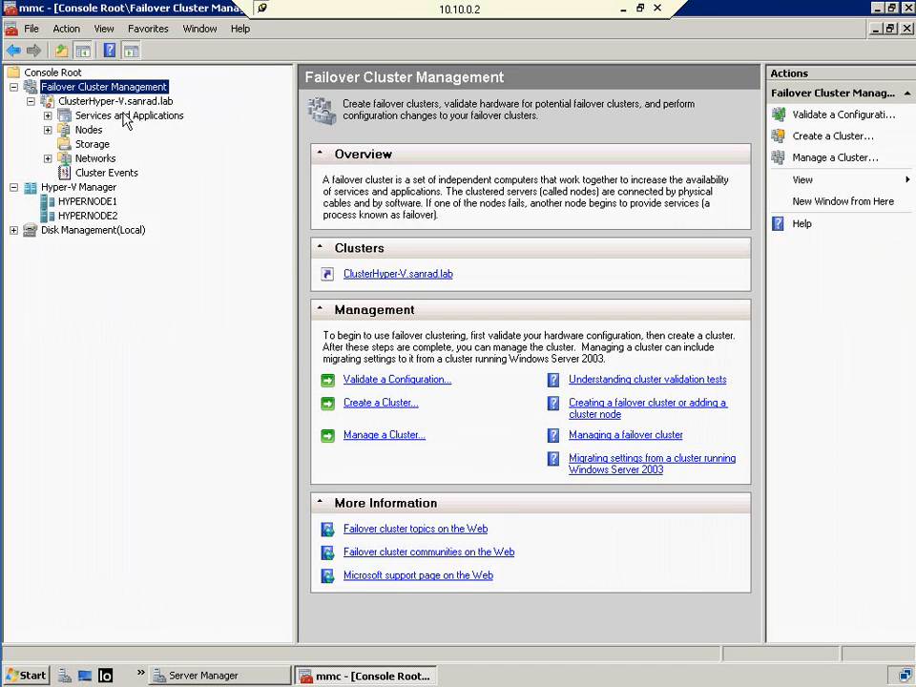
Step: Review the storage and nodes of ClusterHyper-V.sanrad.lab, including the summary of HyperNode1
{"action": "left_click", "coordinate": [92, 144]}
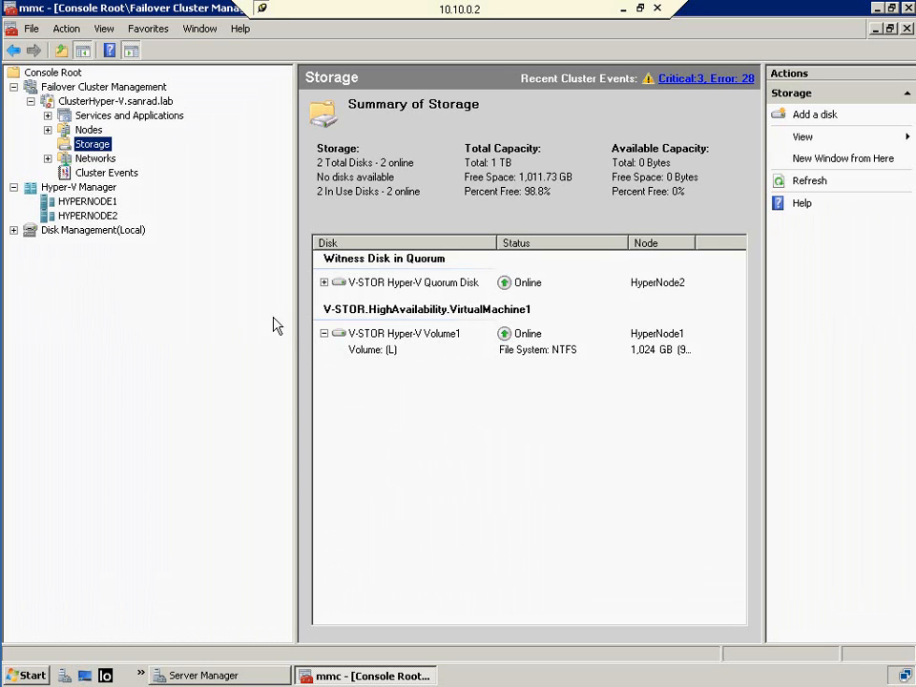
{"action": "left_click", "coordinate": [81, 129]}
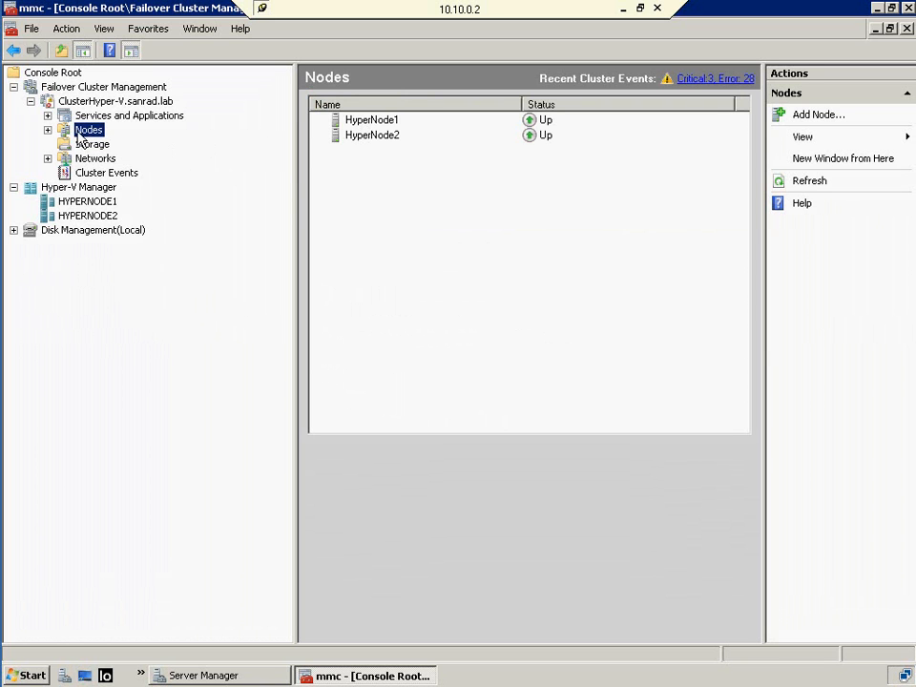
{"action": "left_click", "coordinate": [48, 130]}
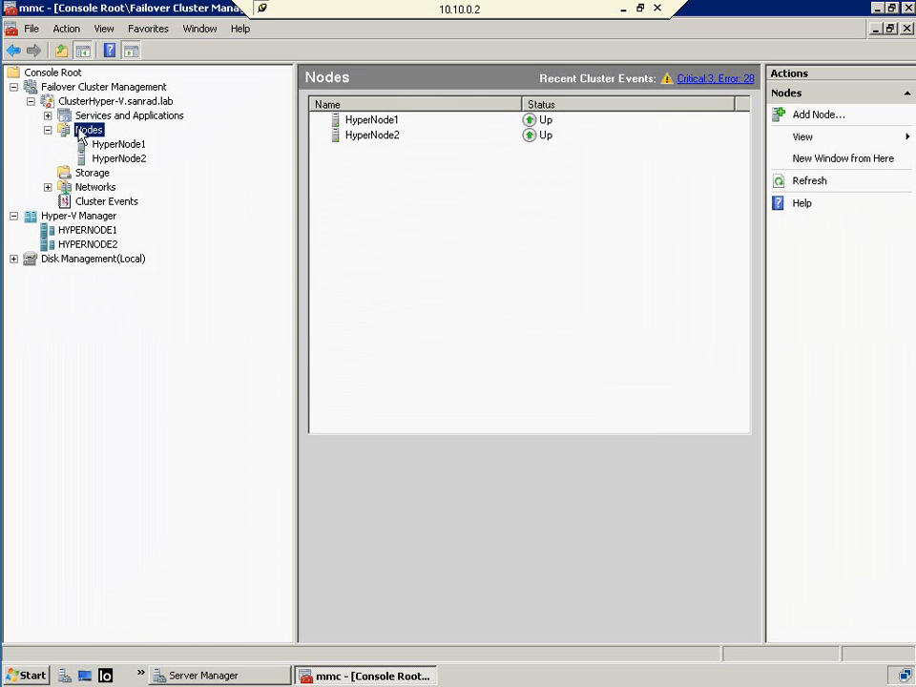
{"action": "left_click", "coordinate": [116, 145]}
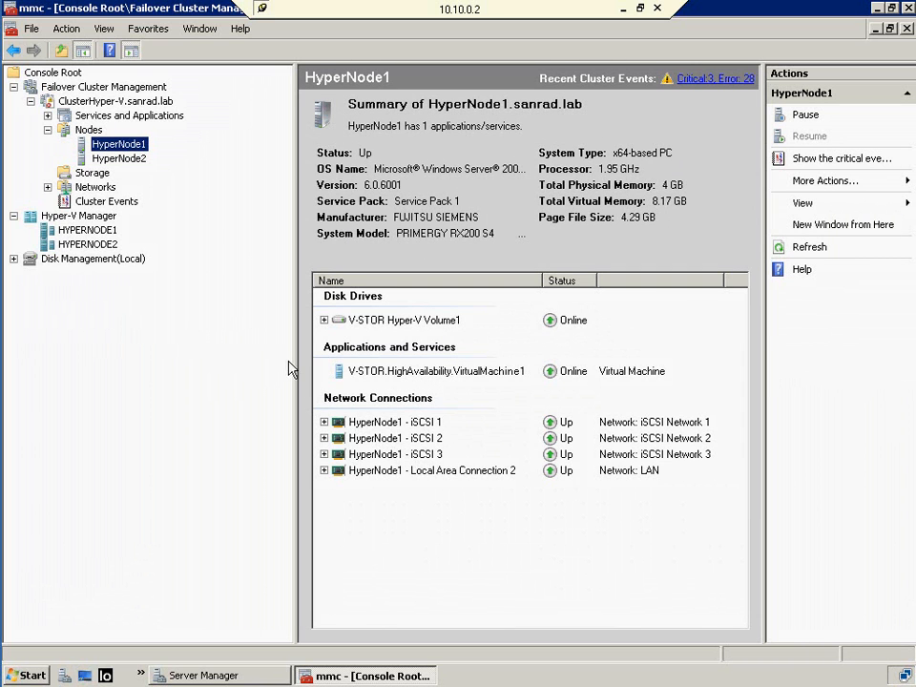
Step: Open the console connection of V-STOR.HighAvailability.VirtualMachine1 from Hyper-V Manager
{"action": "left_click", "coordinate": [108, 234]}
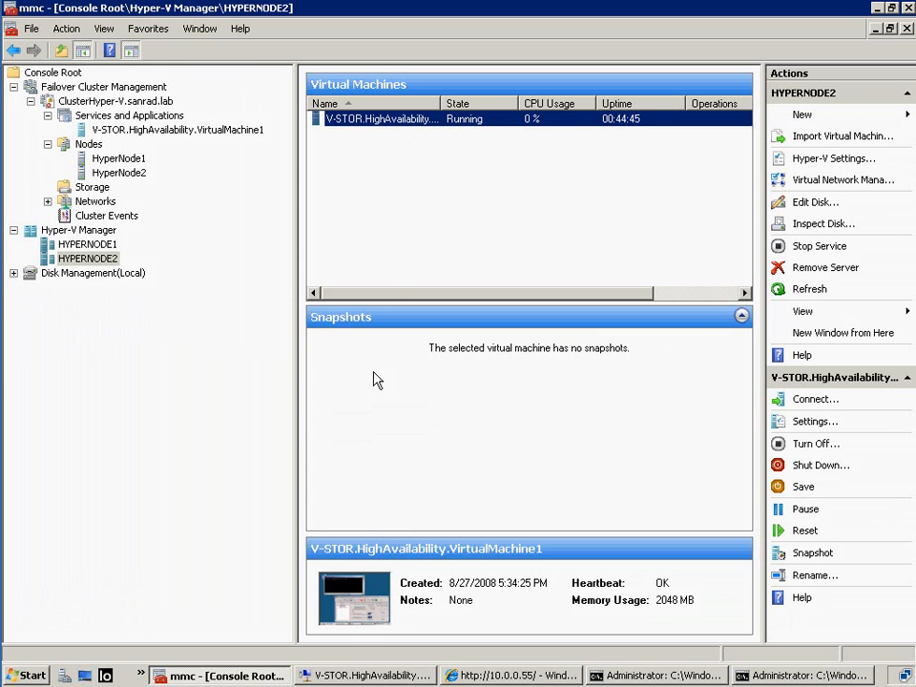
{"action": "double_click", "coordinate": [354, 618]}
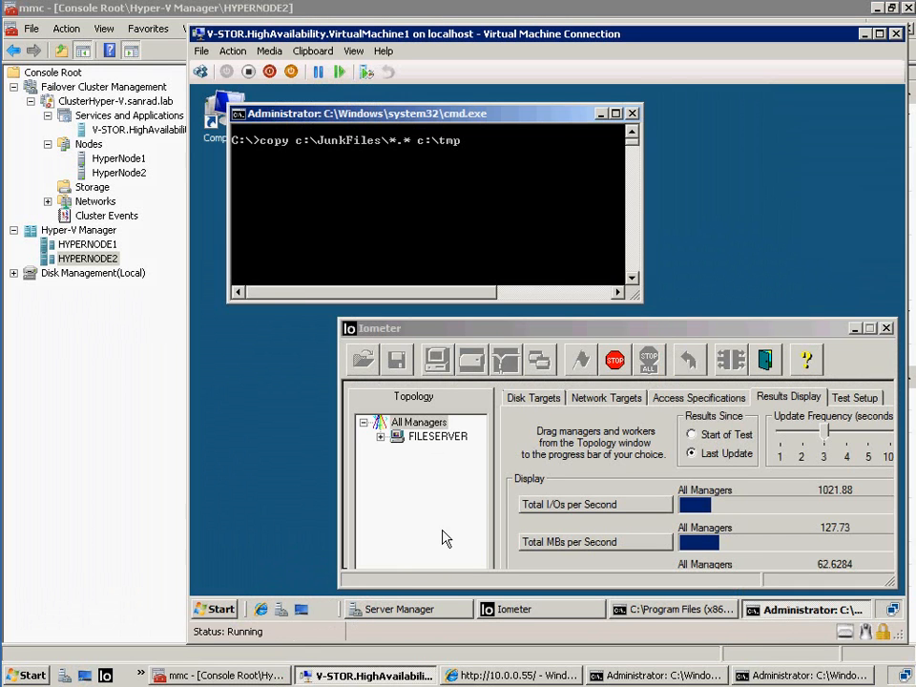
Step: Minimize the management console and show the continuous ping windows for 10.10.0.3 and 10.10.0.4
{"action": "left_click", "coordinate": [878, 8]}
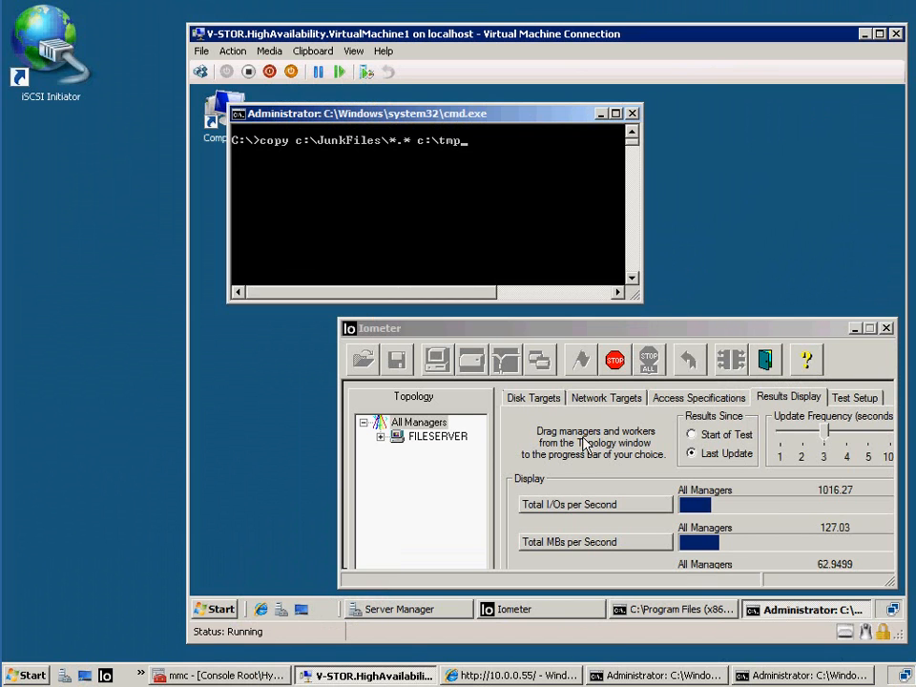
{"action": "left_click", "coordinate": [658, 675]}
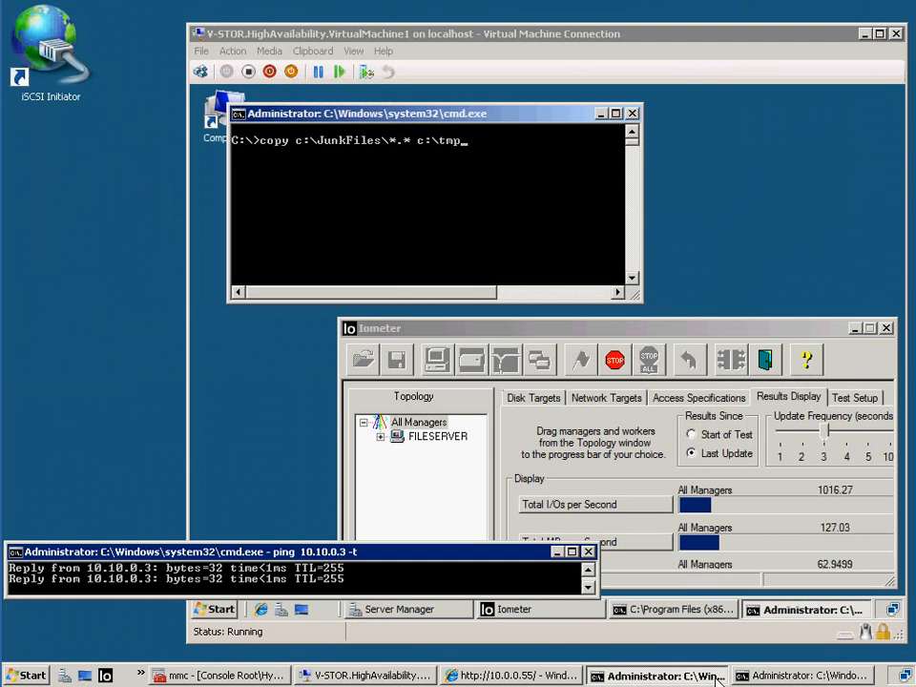
{"action": "left_click", "coordinate": [777, 676]}
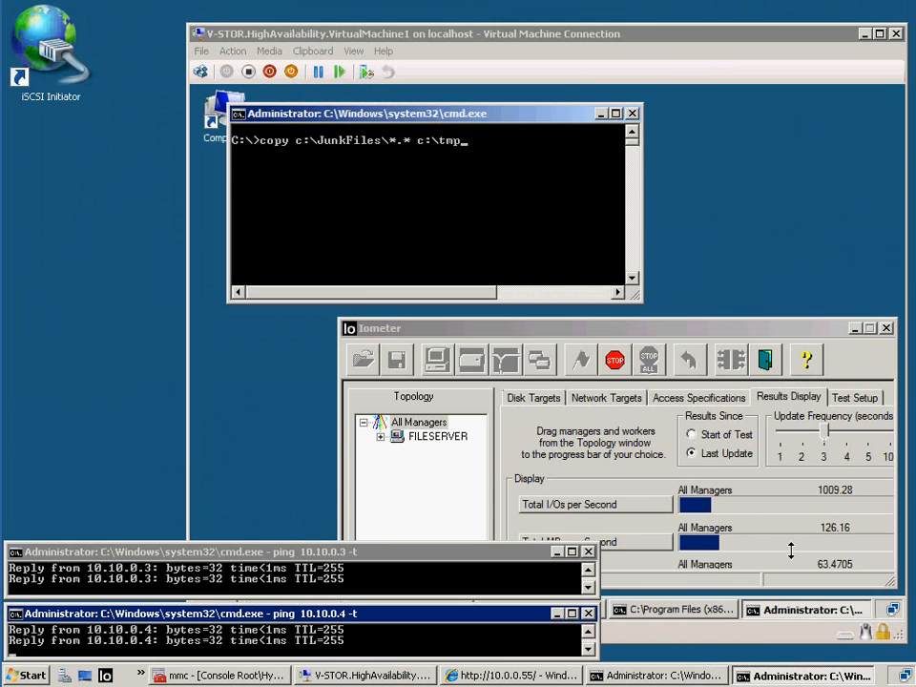
Step: Run the prepared copy of c:\JunkFiles\*.* to c:\tmp in the virtual machine's command prompt
{"action": "left_click", "coordinate": [840, 537]}
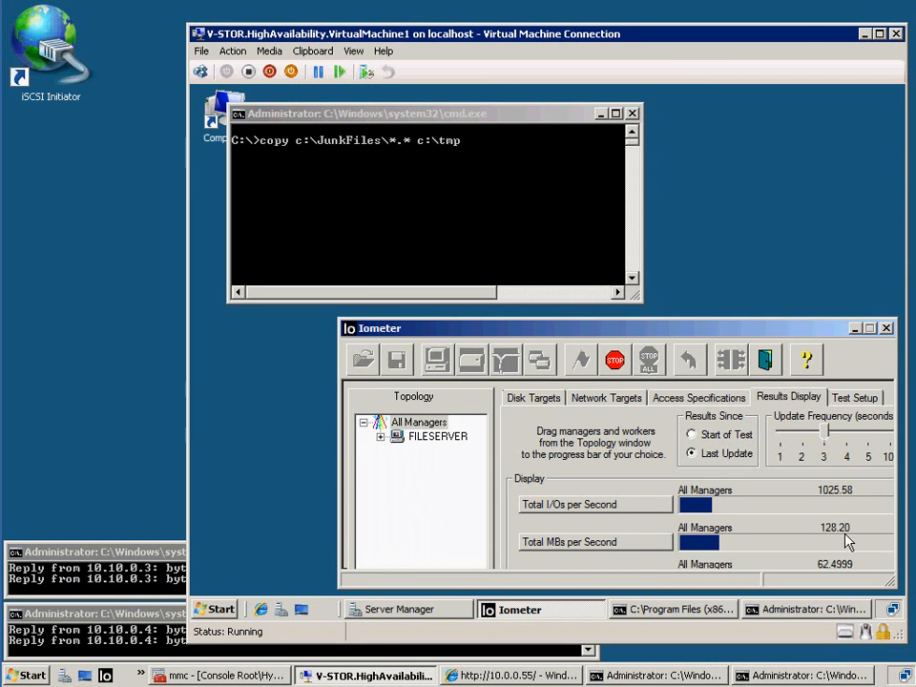
{"action": "left_click", "coordinate": [535, 215]}
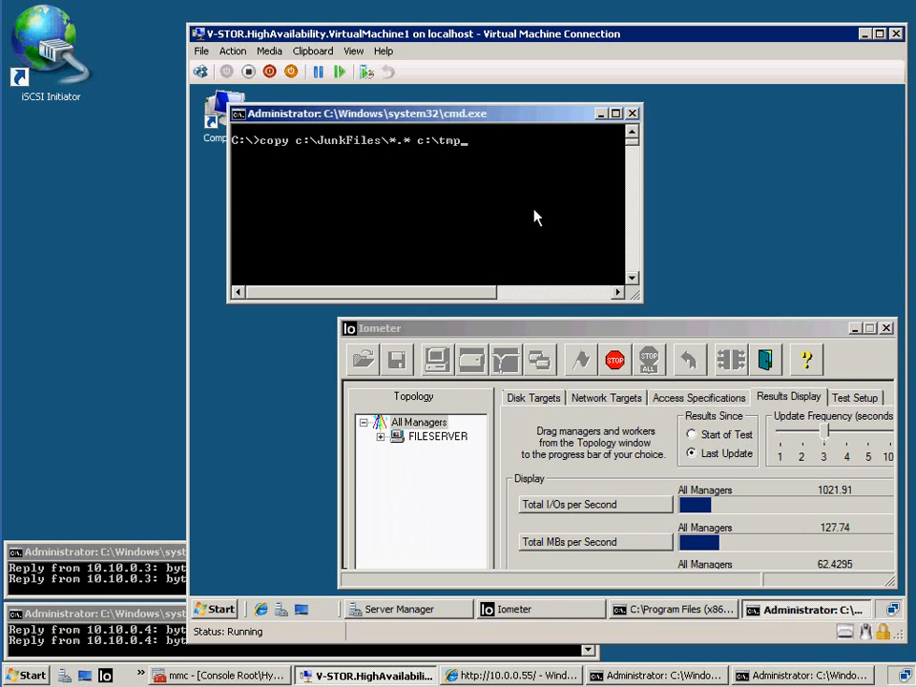
{"action": "key", "text": "Return"}
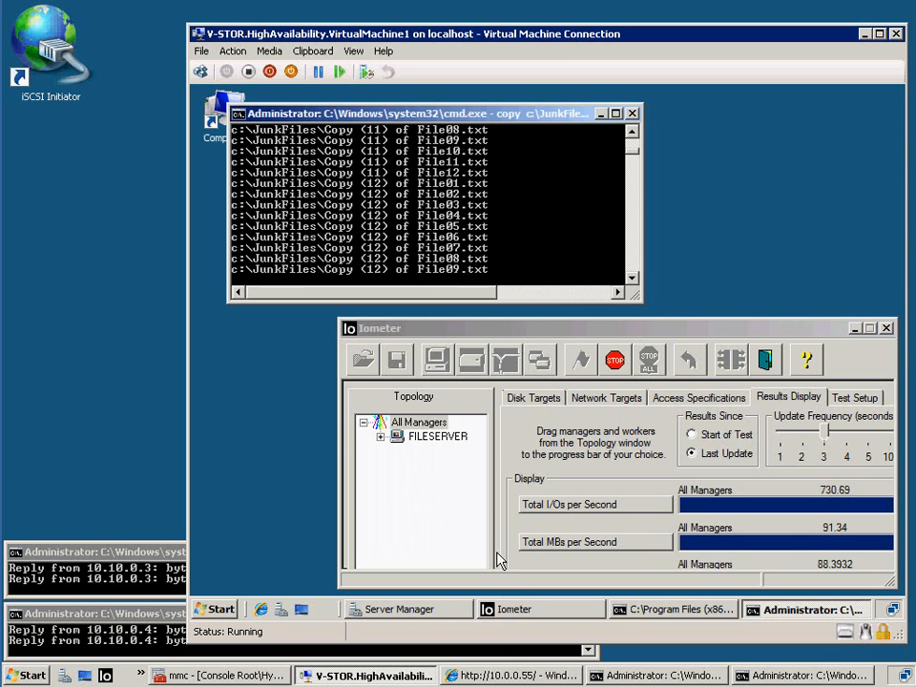
Step: Switch to the DX Power Switch page in Internet Explorer and power off V-STOR 10.10.0.3
{"action": "left_click", "coordinate": [501, 674]}
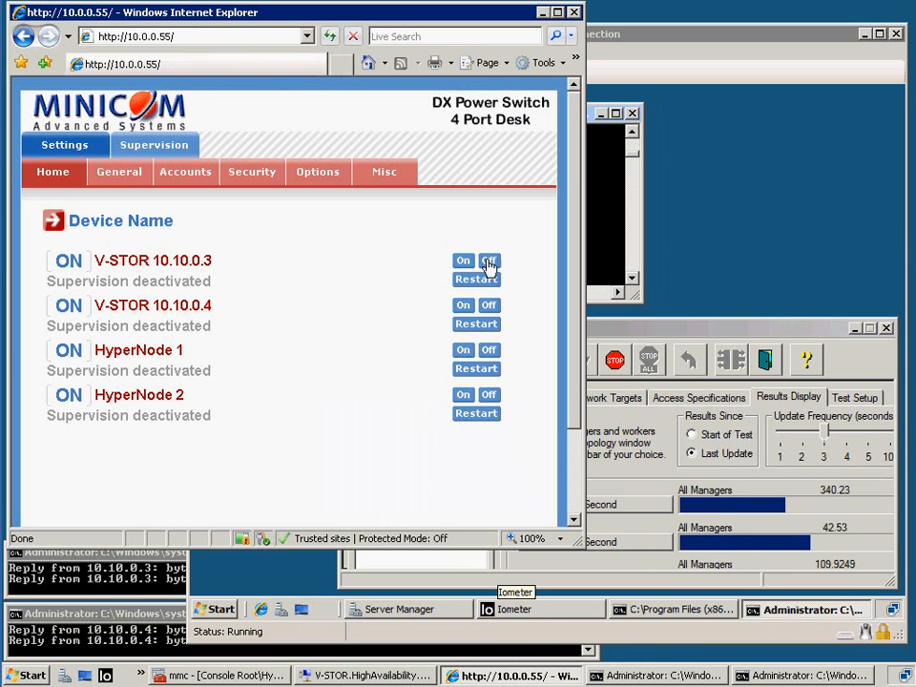
{"action": "left_click", "coordinate": [489, 261]}
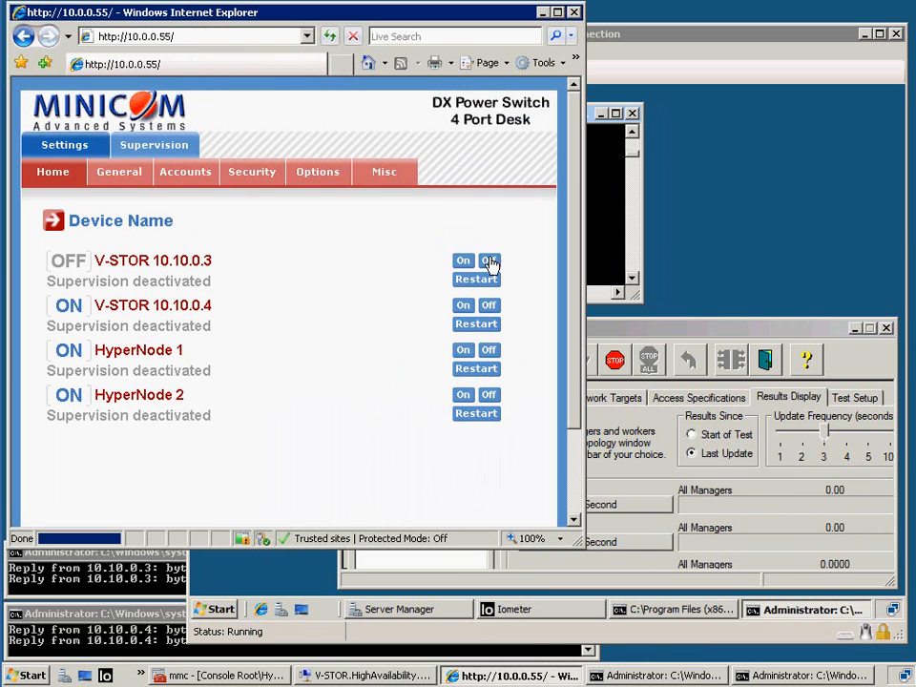
Step: Check the pings to 10.10.0.3 and 10.10.0.4 and the virtual machine's file copy and Iometer activity
{"action": "left_click", "coordinate": [164, 567]}
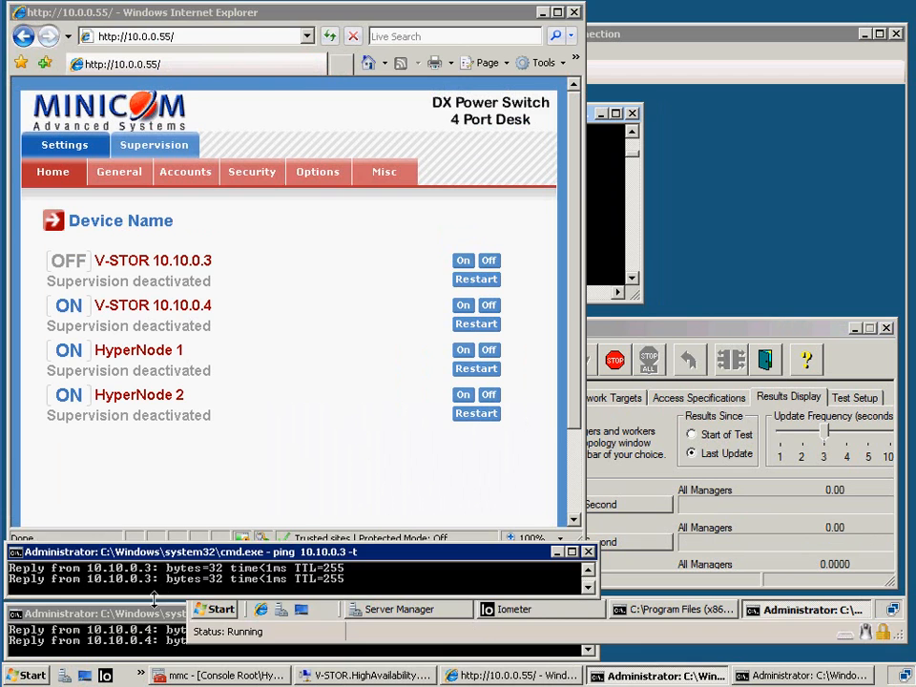
{"action": "left_click", "coordinate": [139, 630]}
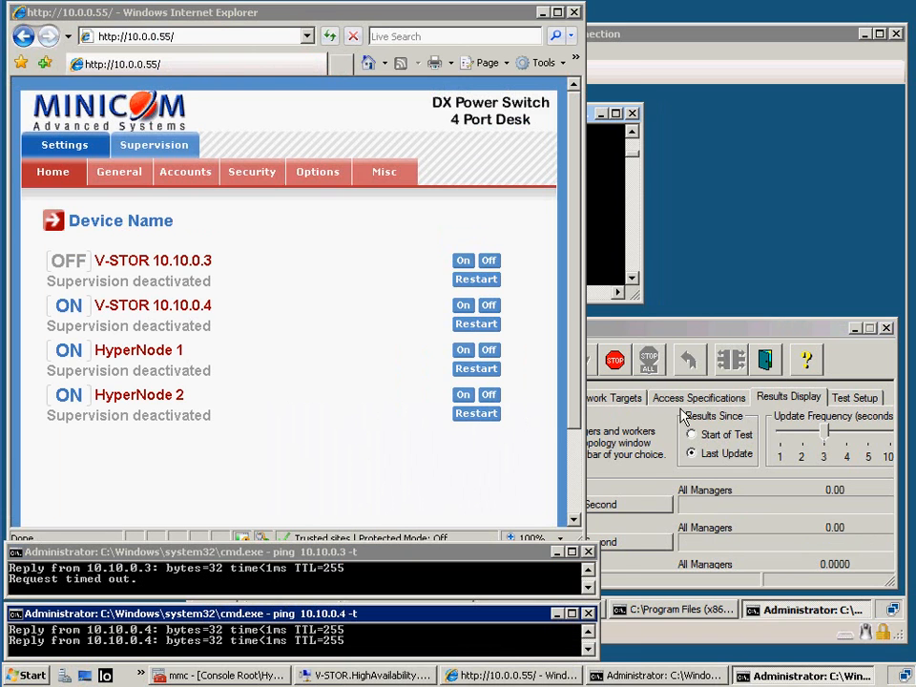
{"action": "left_click", "coordinate": [711, 340]}
{"action": "left_click", "coordinate": [114, 573]}
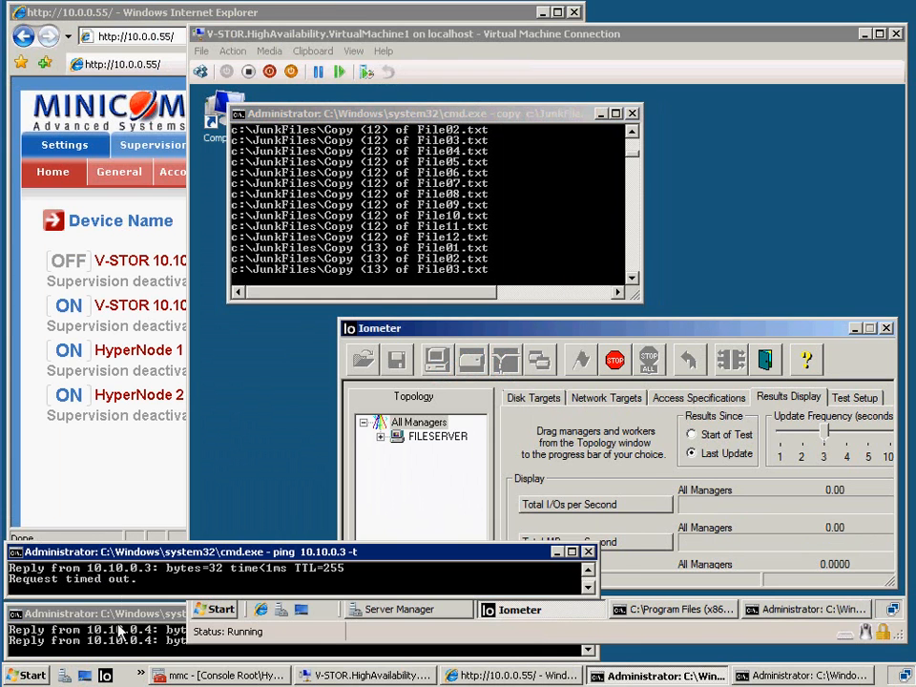
{"action": "left_click", "coordinate": [150, 618]}
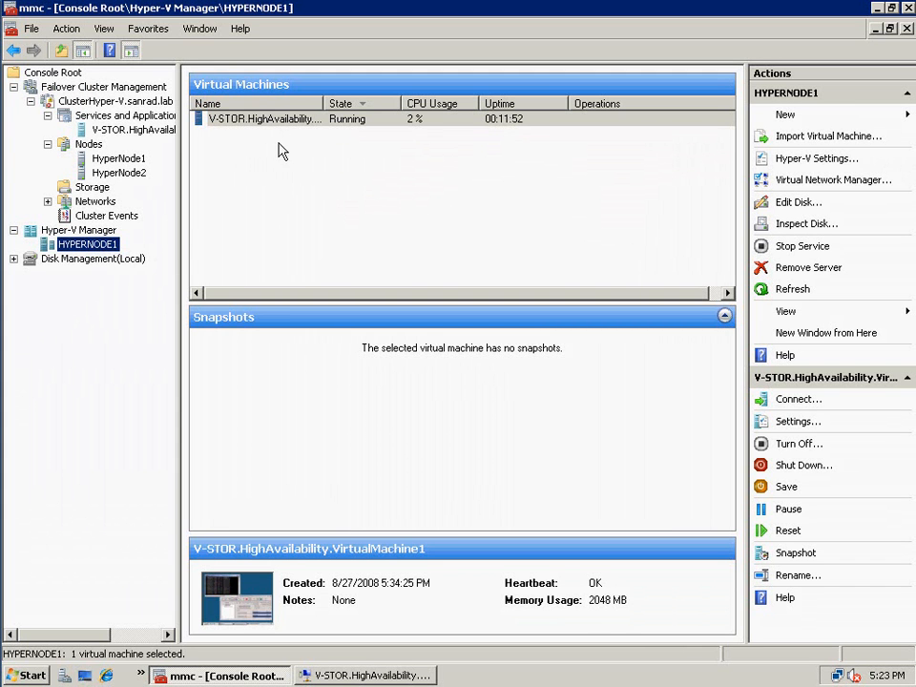
Step: Check the virtual machine on HYPERNODE1 and the status of HyperNode1 among the cluster nodes
{"action": "left_click", "coordinate": [240, 585]}
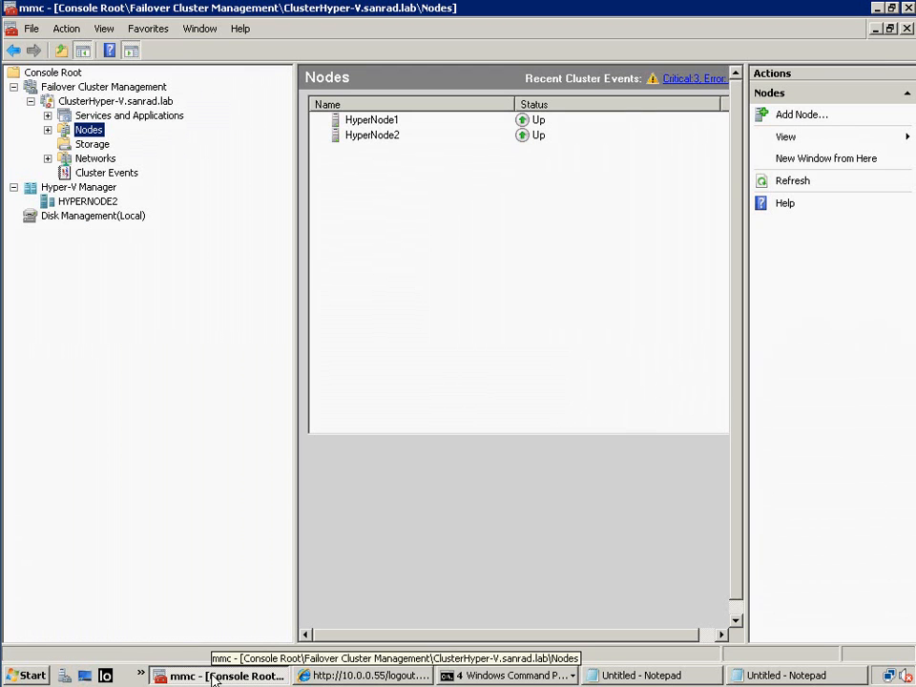
{"action": "left_click", "coordinate": [556, 123]}
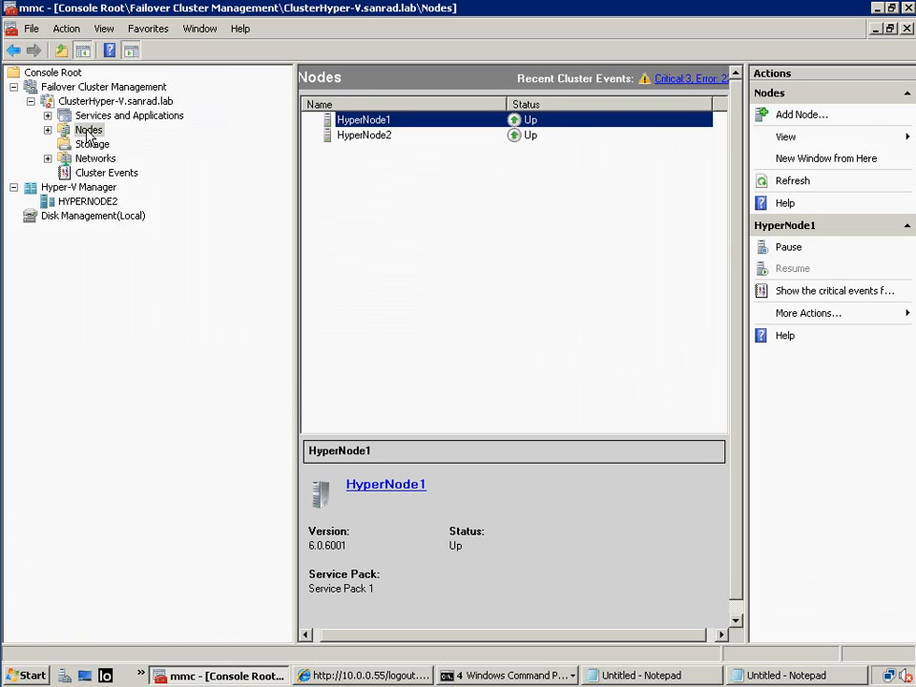
Step: Minimize the management console and bring forward the ping windows for 10.10.0.1 and 10.10.0.2
{"action": "left_click", "coordinate": [881, 8]}
{"action": "left_click", "coordinate": [485, 420]}
{"action": "left_click", "coordinate": [466, 478]}
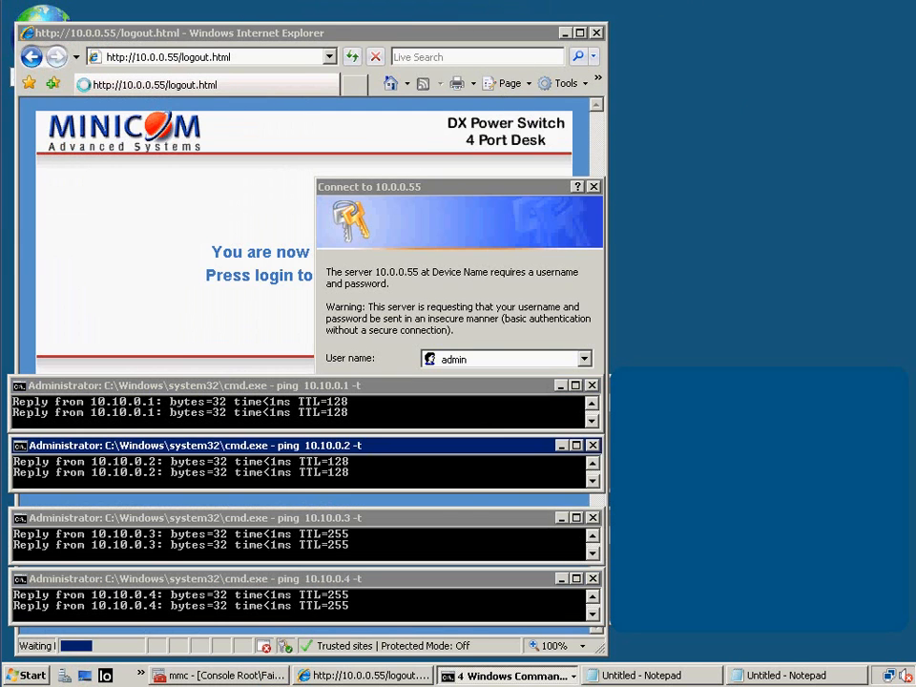
Step: Bring forward the ping windows for 10.10.0.3 and 10.10.0.4 and the Notepad windows beside the pings
{"action": "left_click", "coordinate": [739, 468]}
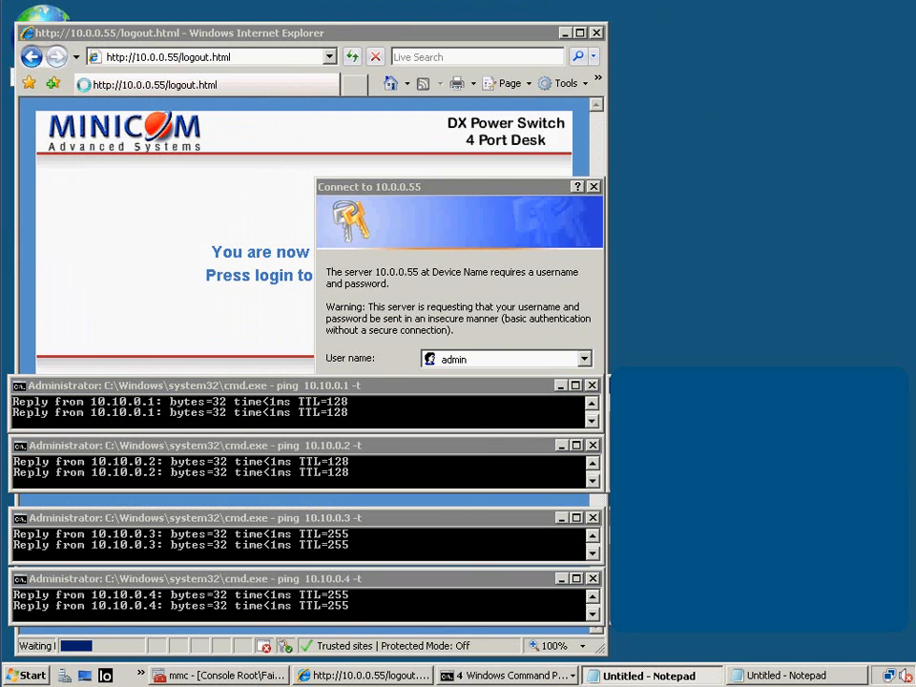
{"action": "left_click", "coordinate": [484, 556]}
{"action": "left_click", "coordinate": [470, 598]}
{"action": "left_click", "coordinate": [649, 582]}
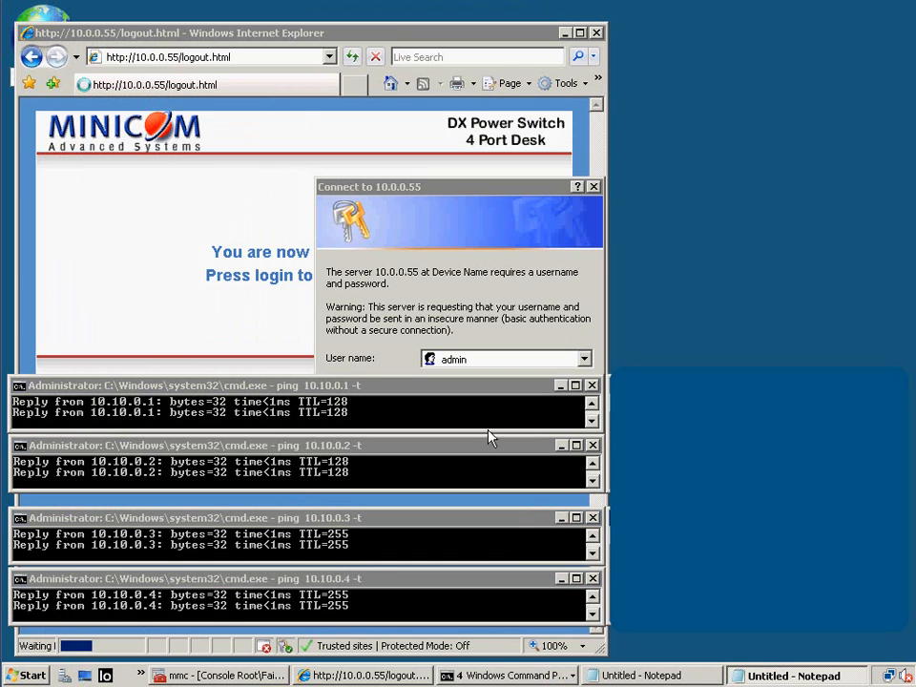
Step: Log in to the DX Power Switch with the saved admin credentials and power off V-STOR A (10.10.0.3) and Hyper-V Node1
{"action": "left_click", "coordinate": [466, 324]}
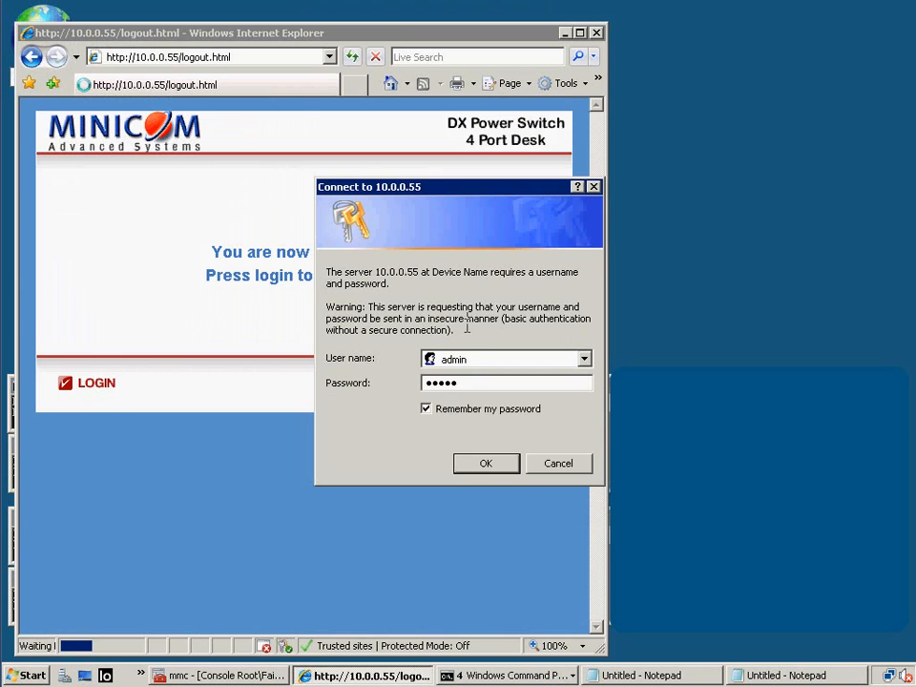
{"action": "left_click", "coordinate": [484, 464]}
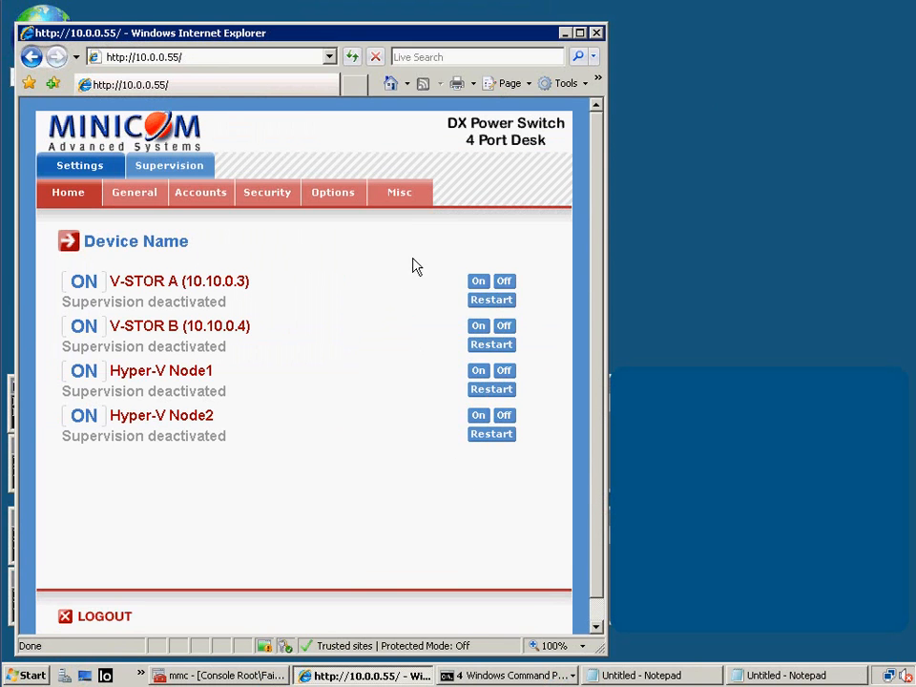
{"action": "left_click", "coordinate": [504, 283]}
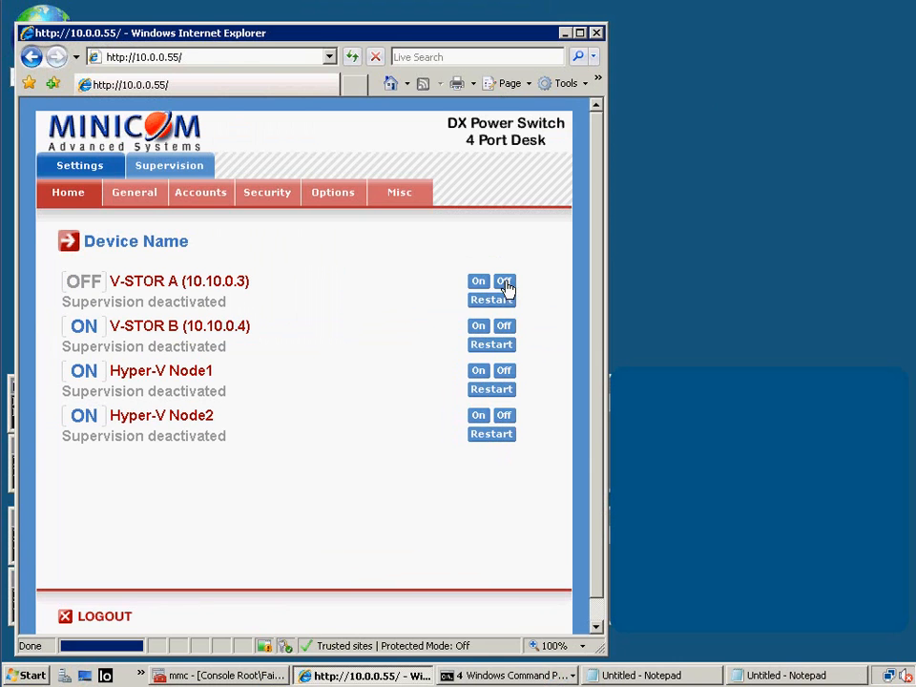
{"action": "left_click", "coordinate": [504, 372]}
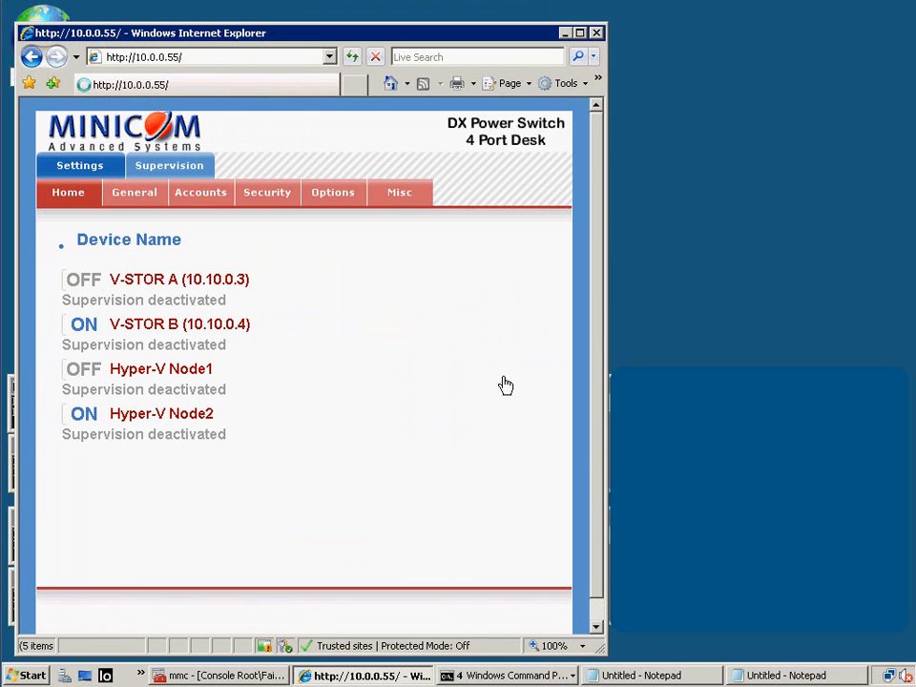
Step: Minimize the browser and check the pings to the two Hyper-V nodes and the two V-STORs
{"action": "left_click", "coordinate": [564, 32]}
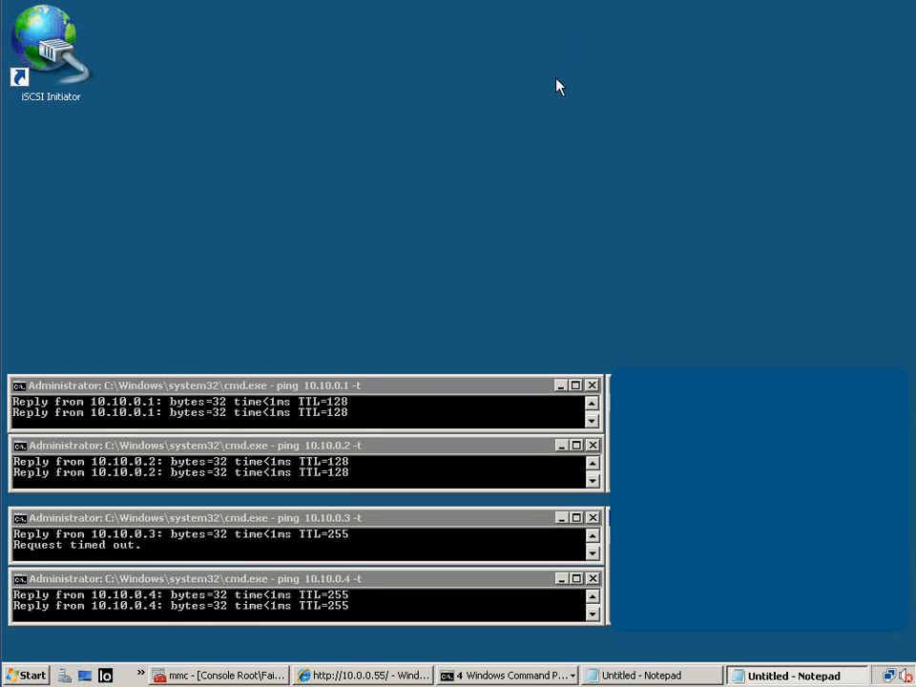
{"action": "left_click", "coordinate": [389, 407]}
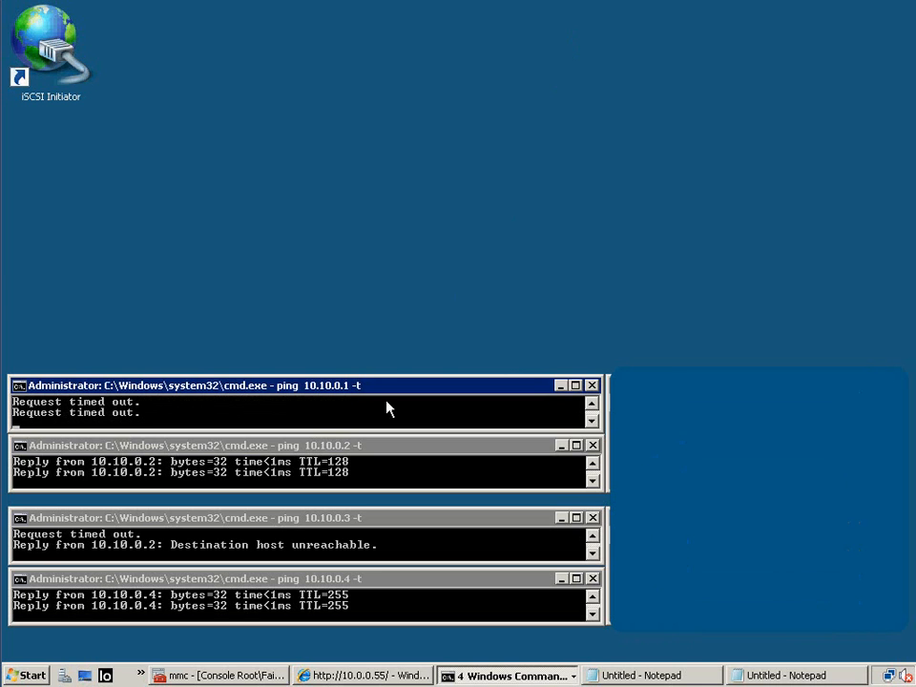
Step: Switch to the management console and check the cluster nodes and the summary of the V-STOR.HighAvailability.VirtualMachine1 service
{"action": "left_click", "coordinate": [195, 677]}
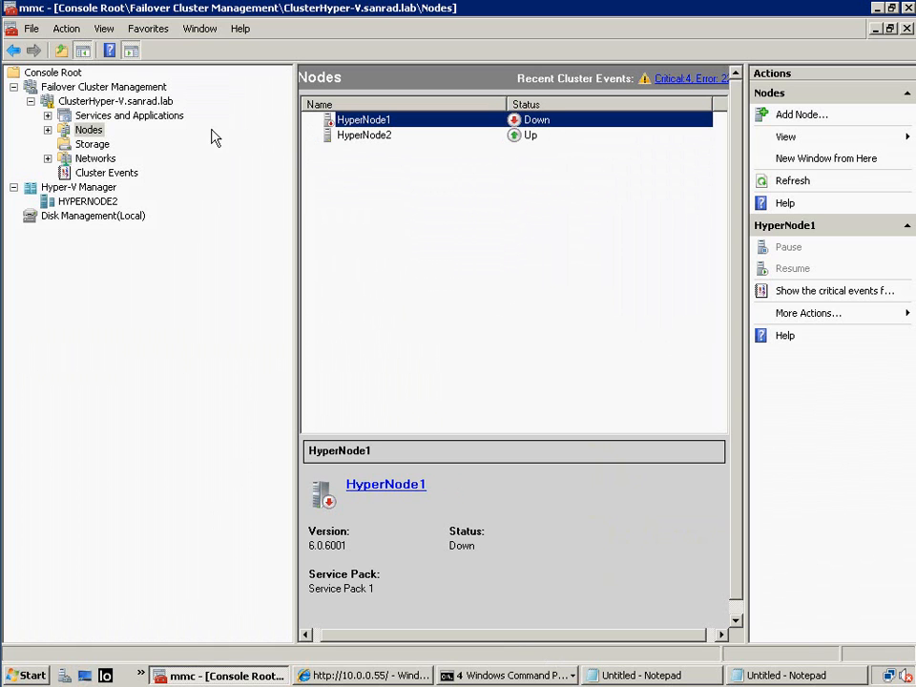
{"action": "left_click", "coordinate": [48, 116]}
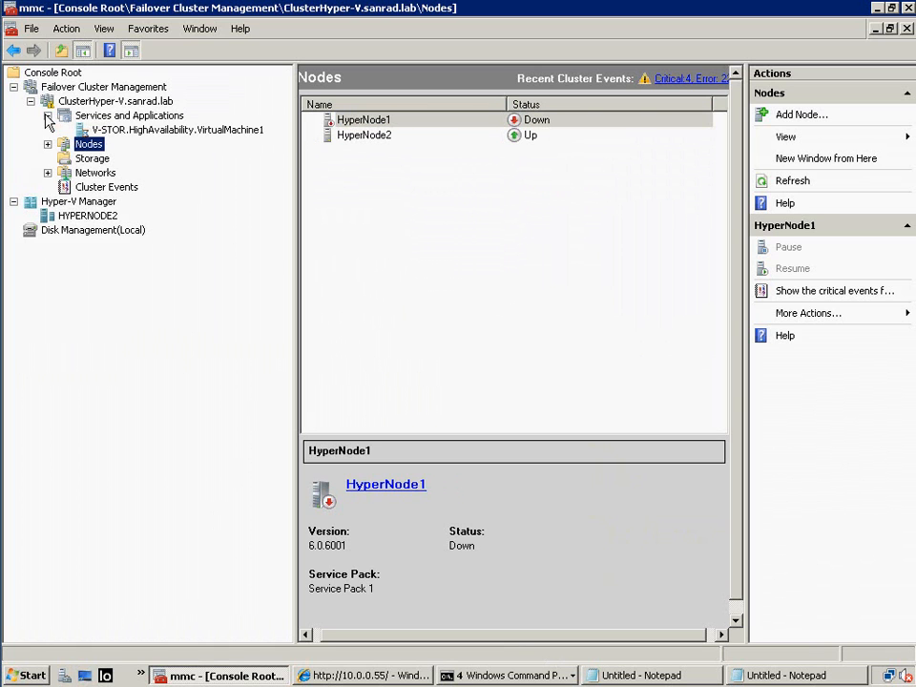
{"action": "left_click", "coordinate": [99, 130]}
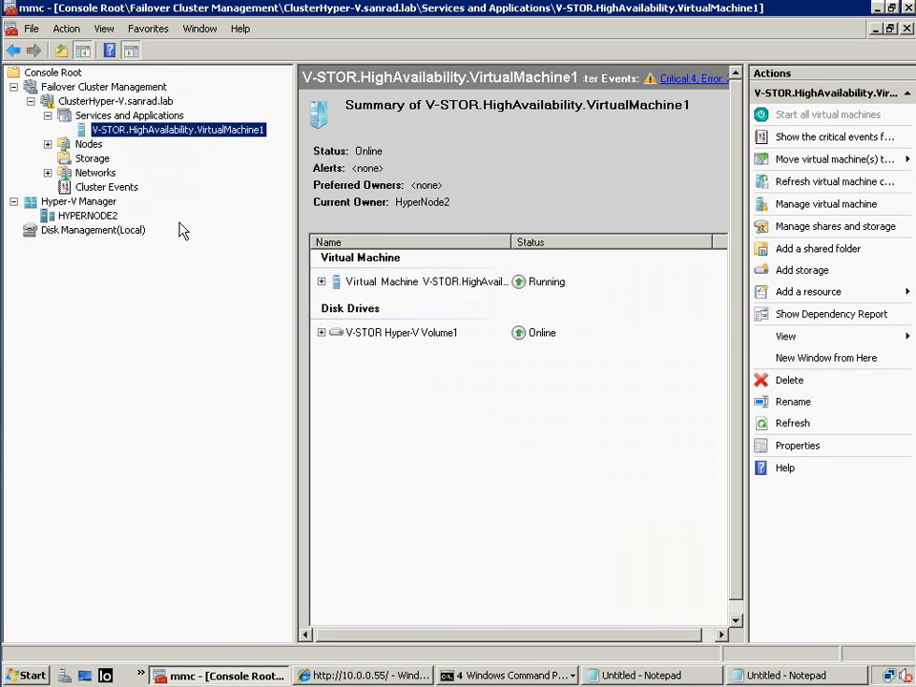
Step: Connect to the virtual machine on HYPERNODE2 and check its Iometer results display and file copy window
{"action": "left_click", "coordinate": [88, 215]}
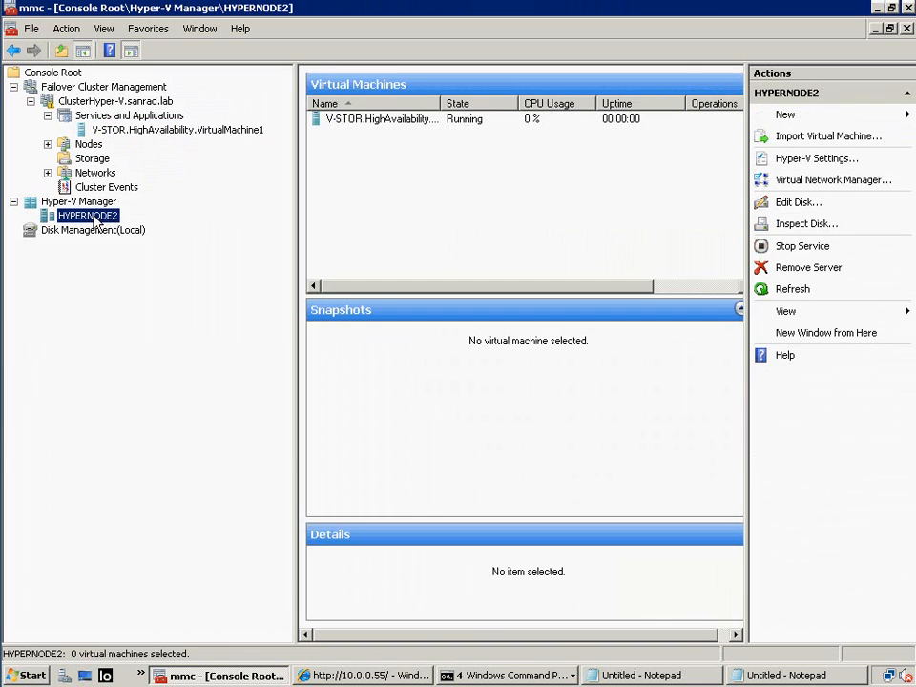
{"action": "left_click", "coordinate": [371, 125]}
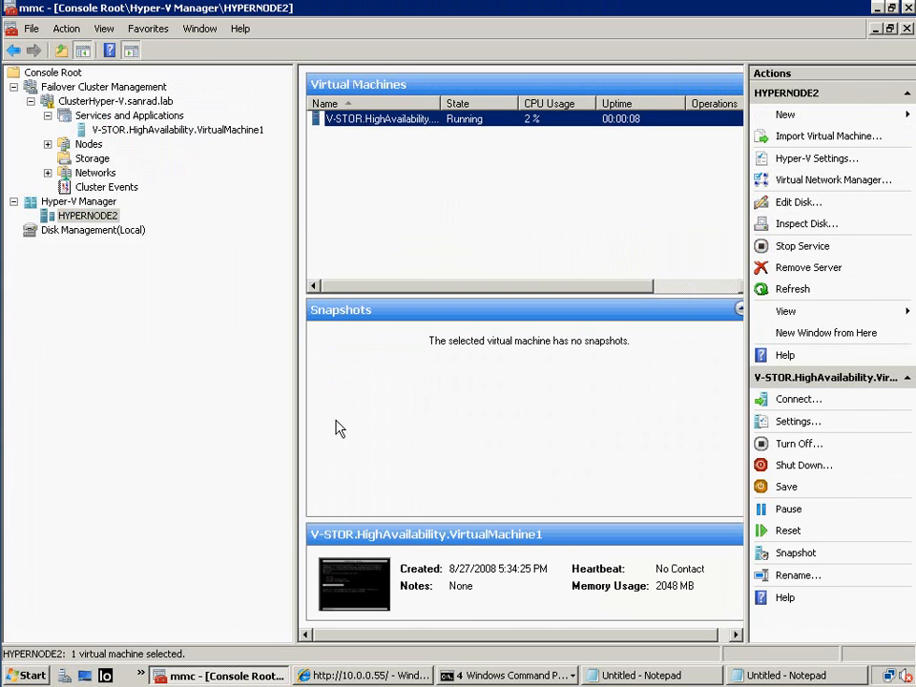
{"action": "double_click", "coordinate": [343, 581]}
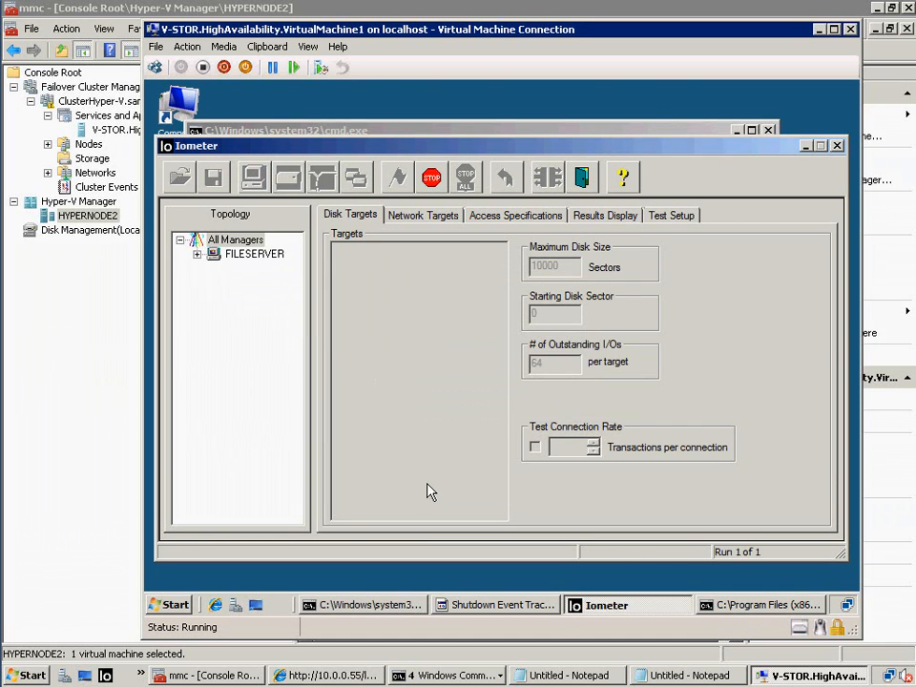
{"action": "left_click", "coordinate": [601, 216]}
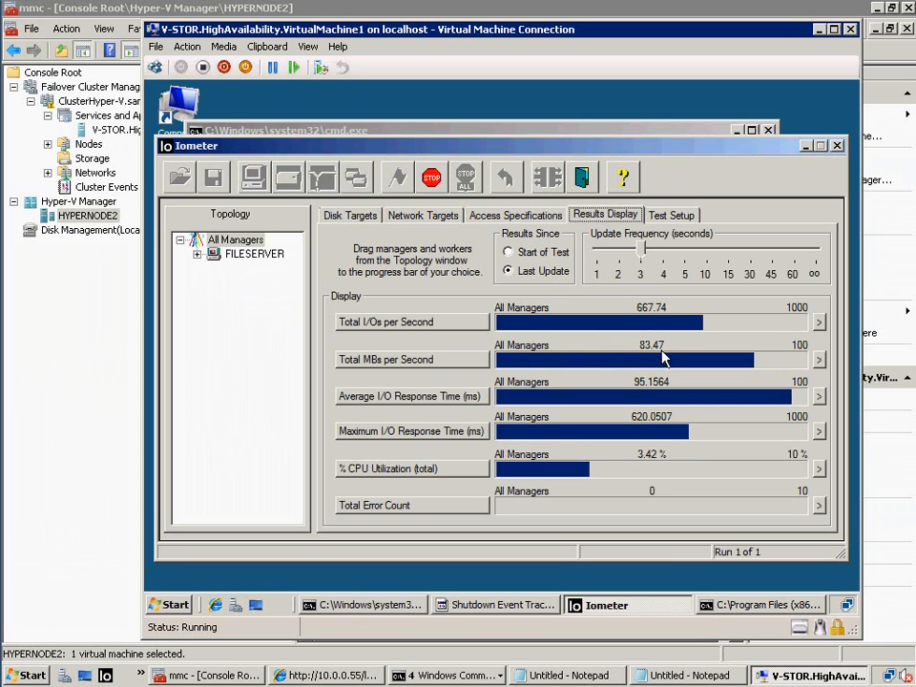
{"action": "left_click", "coordinate": [440, 134]}
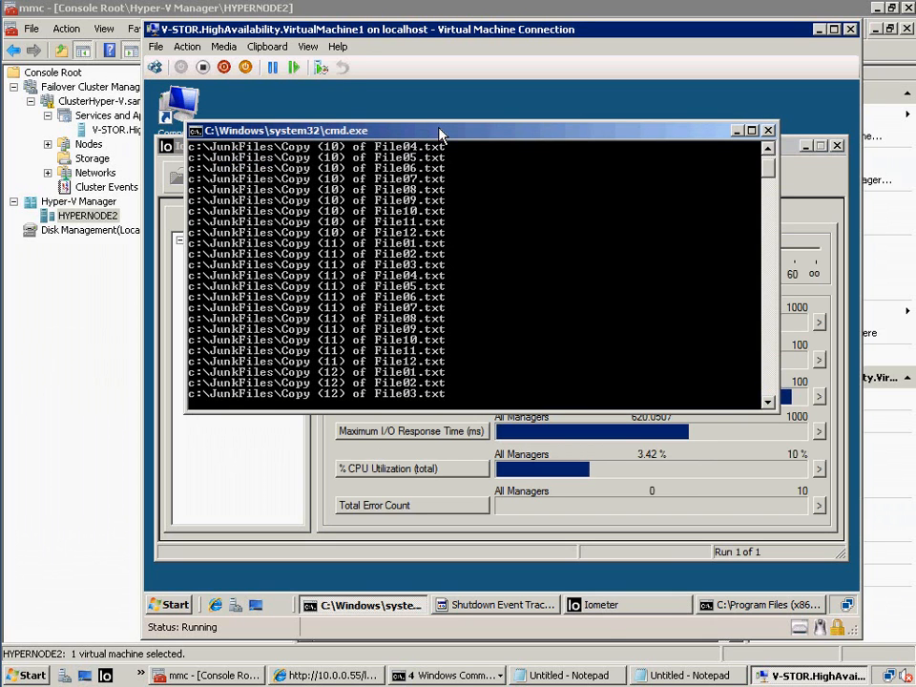